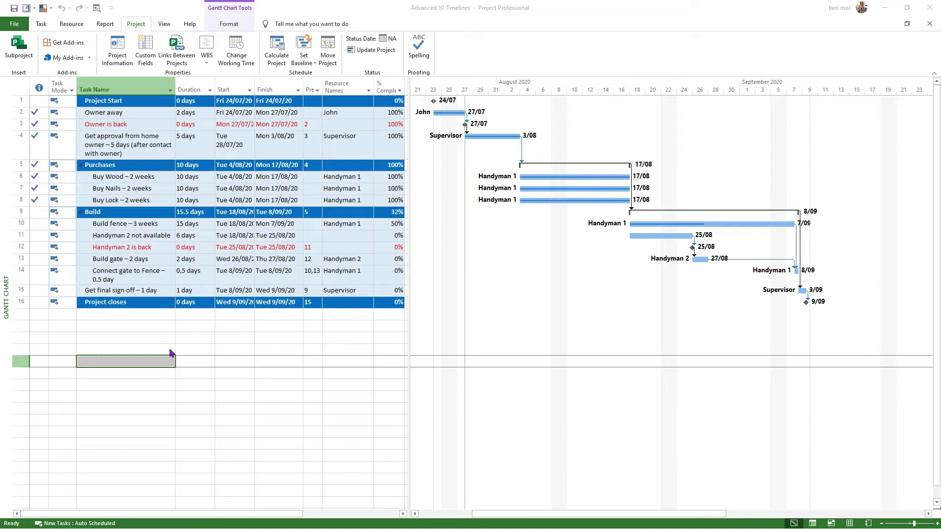
Step: Select an empty row below the fence-building tasks and bring up the View ribbon
left_click(122, 339)
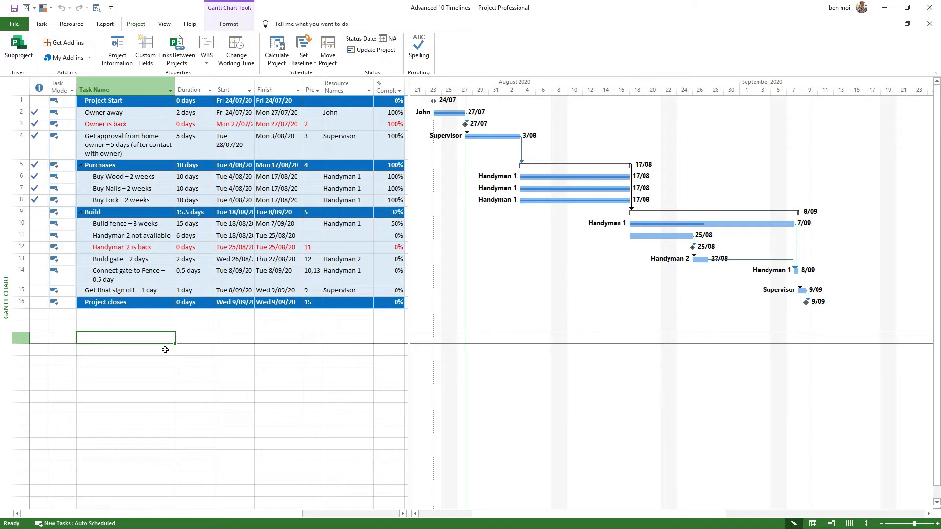
left_click(164, 24)
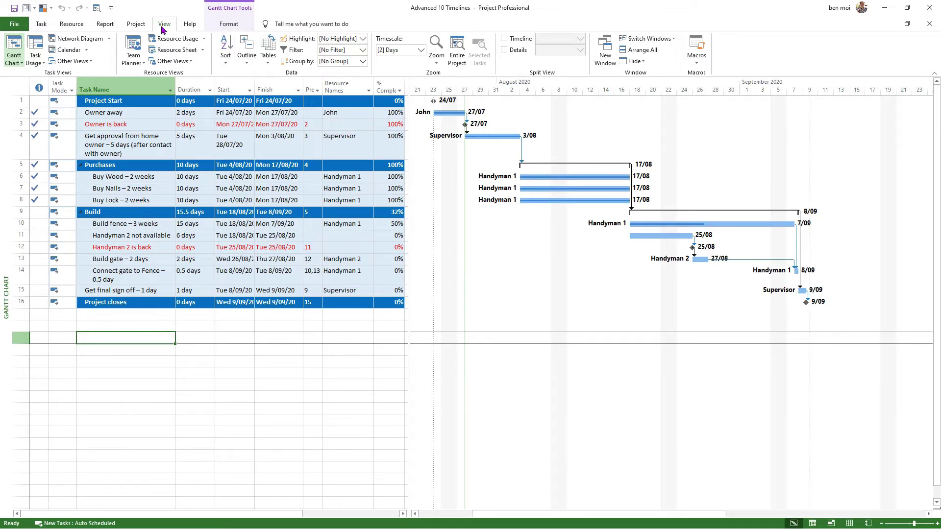
Step: Turn on the Timeline in Split View and drag its pane slightly taller
left_click(505, 40)
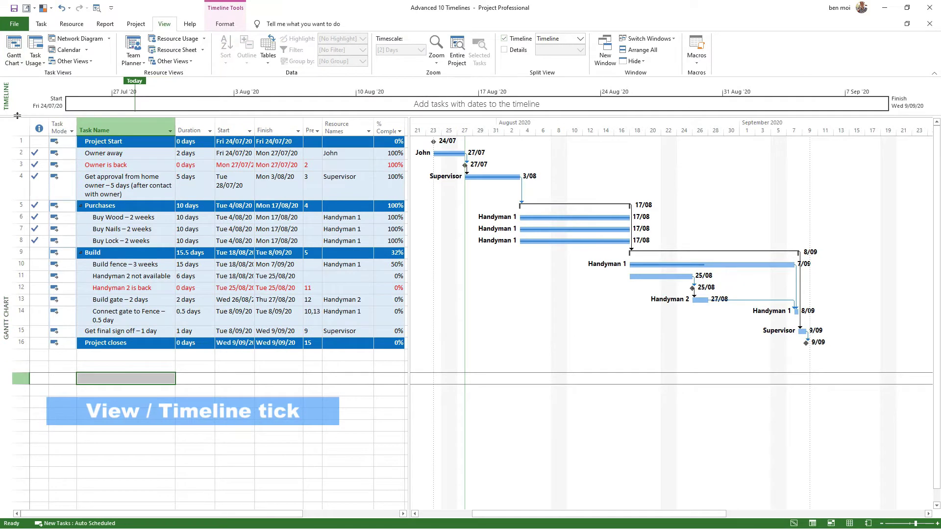
left_click_drag(18, 115, 18, 134)
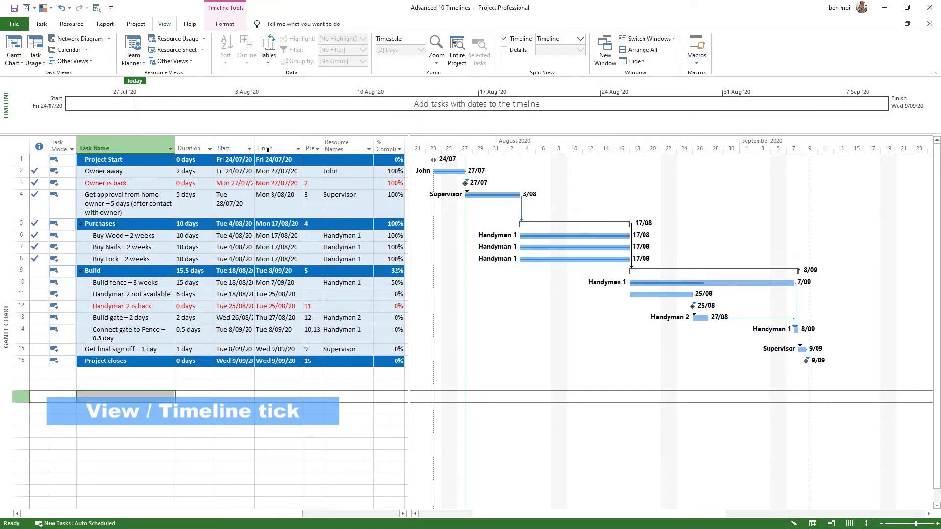
Step: Drag Project Start, Get approval from home owner, Purchases, Build and Project closes onto the Timeline
left_click(143, 160)
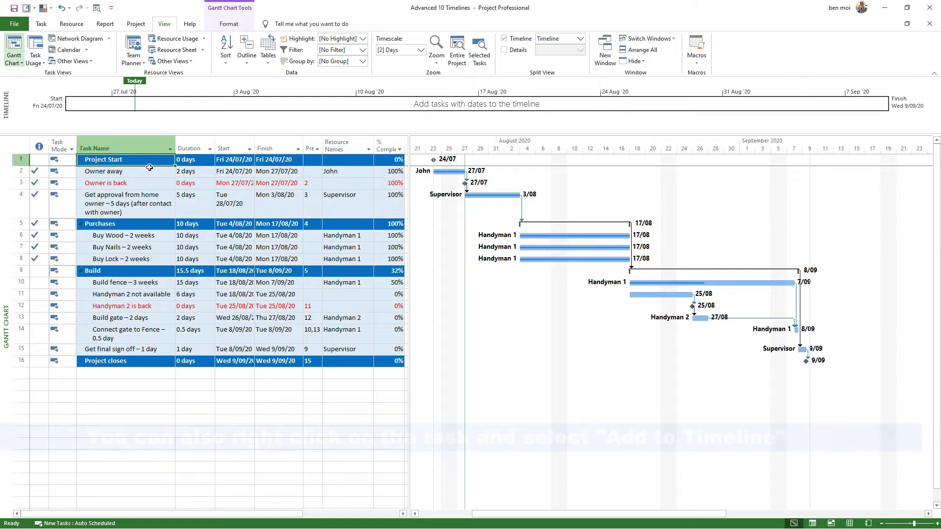
left_click_drag(149, 167, 137, 111)
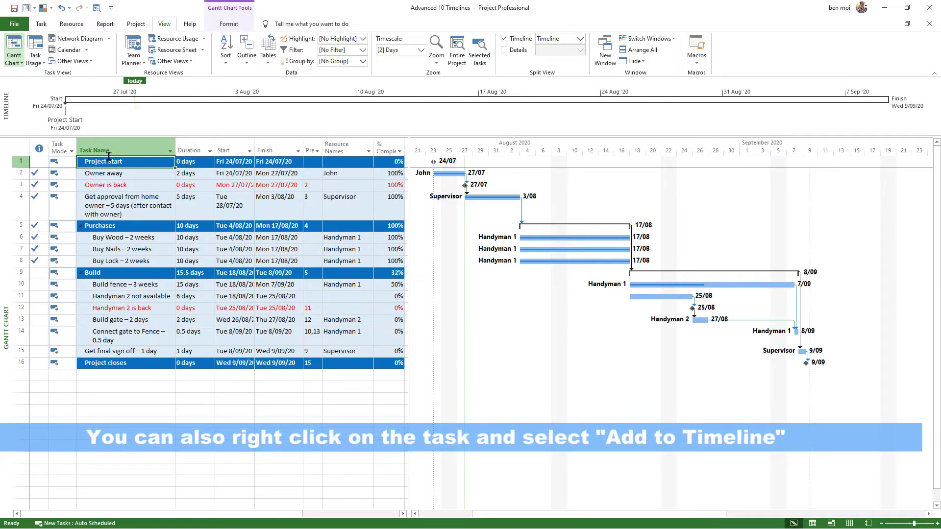
left_click(129, 200)
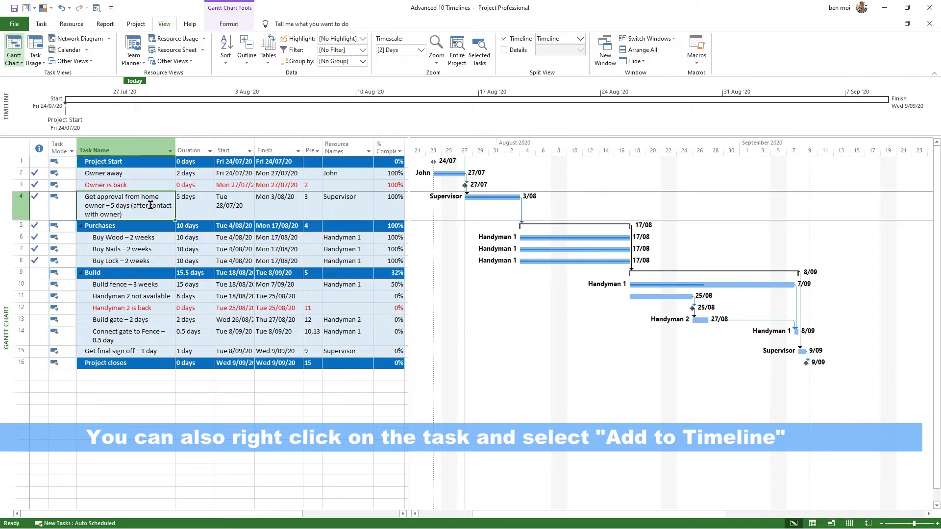
left_click_drag(155, 220, 152, 109)
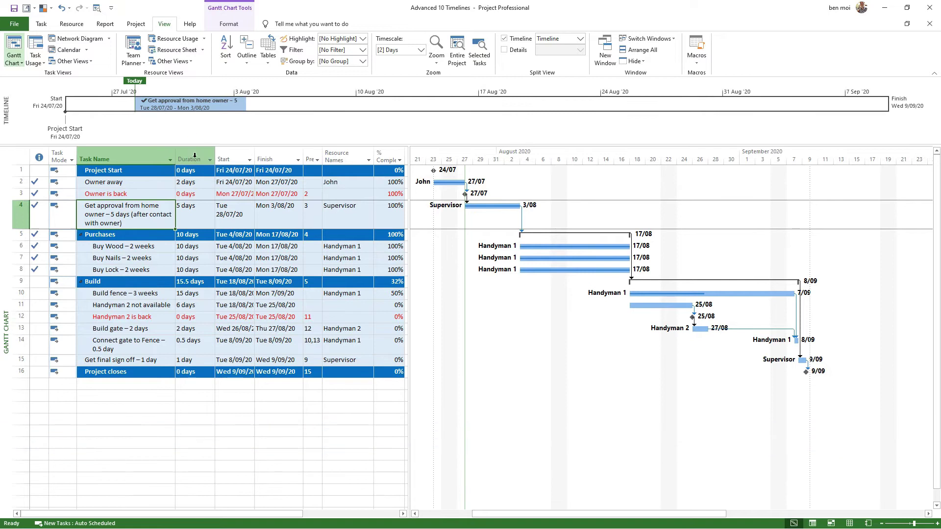
left_click(160, 235)
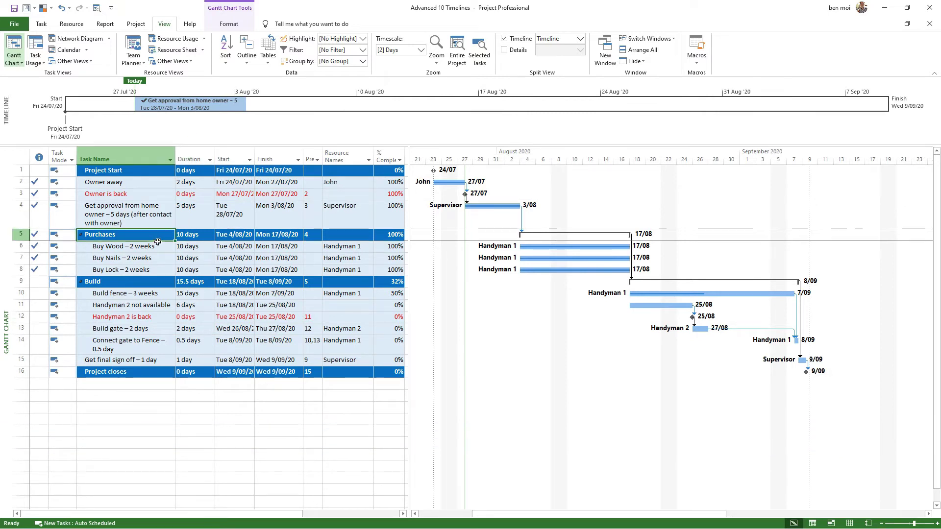
left_click_drag(158, 242, 250, 109)
left_click(146, 287)
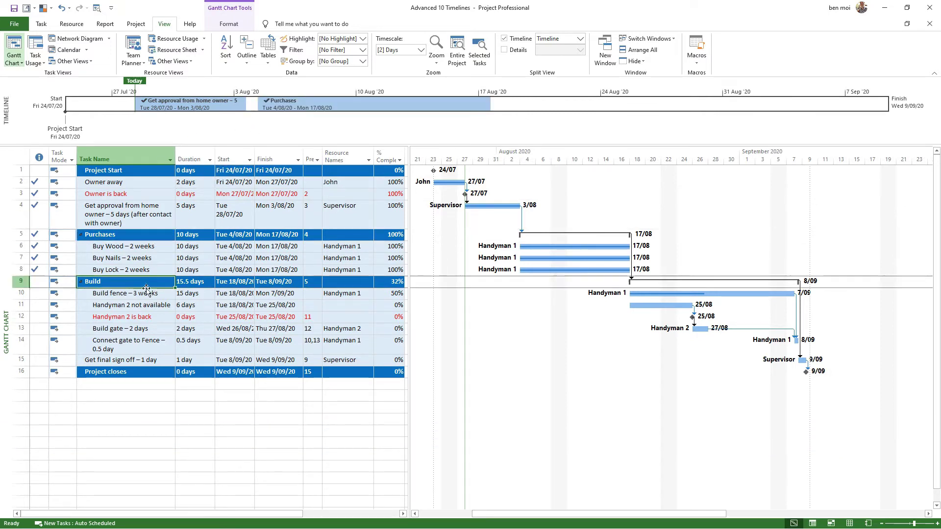
left_click_drag(147, 289, 494, 111)
left_click(128, 375)
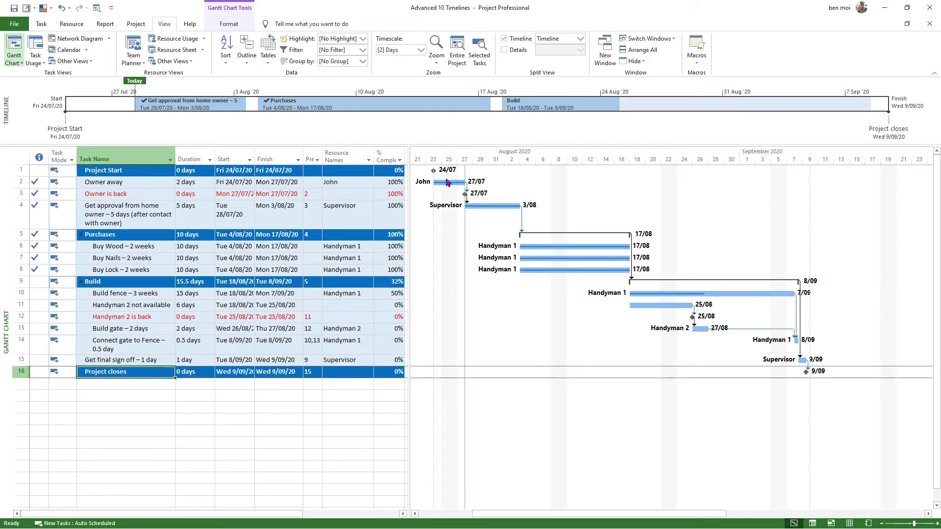
left_click_drag(407, 283, 403, 118)
Step: Check the Timeline bars' date details, then select the Timeline to reach its Format options
mouse_move(211, 92)
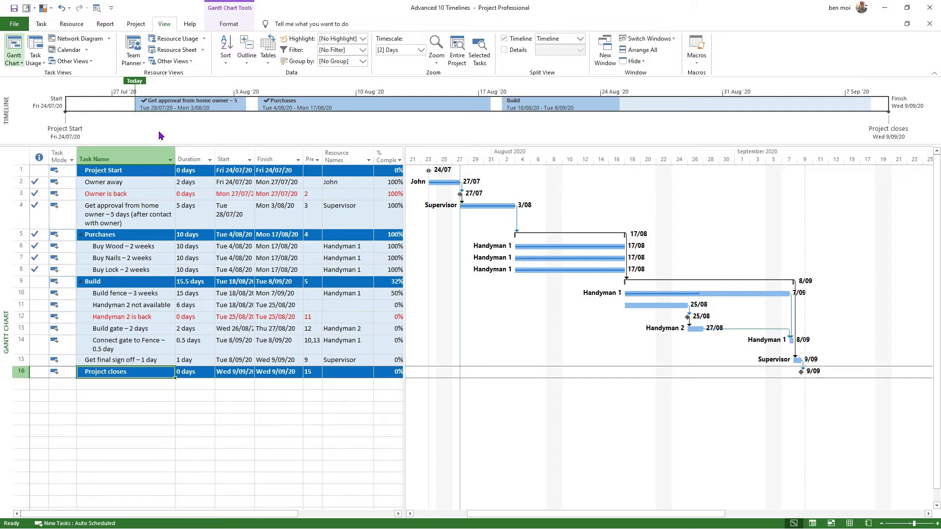
mouse_move(143, 103)
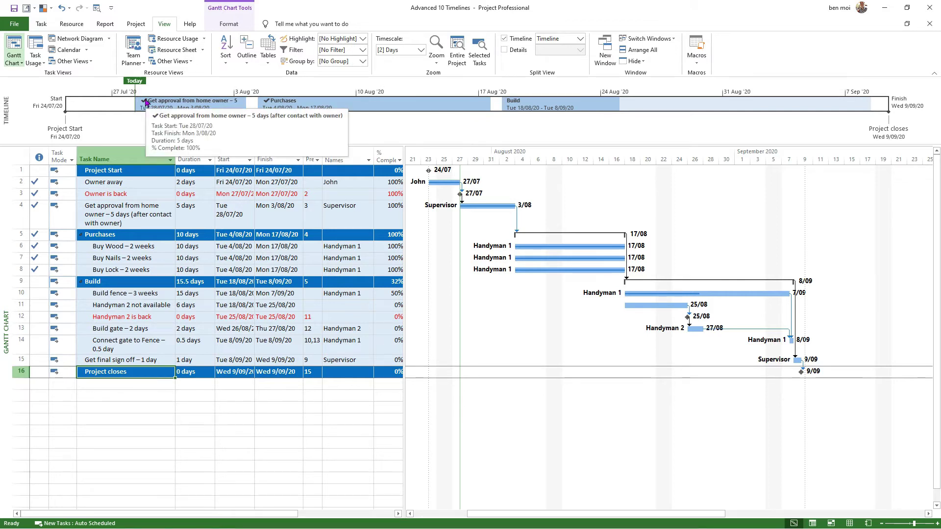
left_click(357, 118)
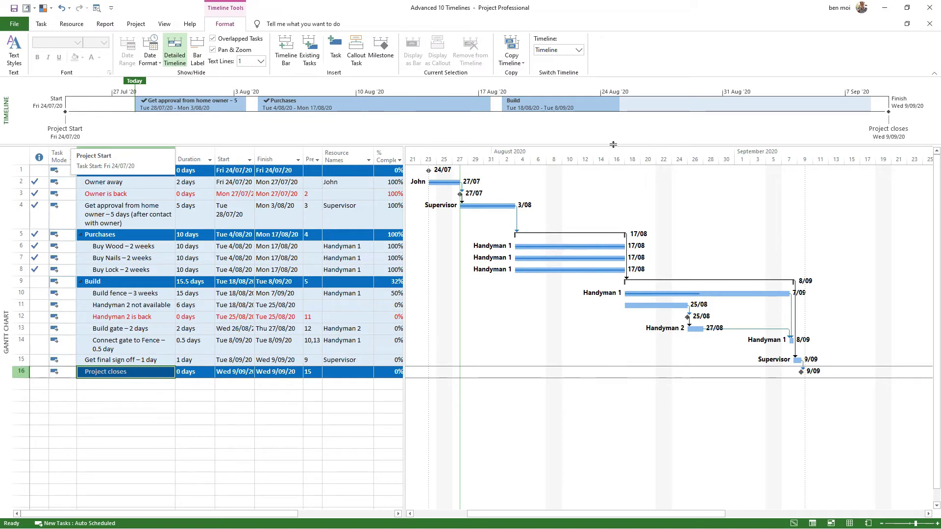
Step: Add Buy Wood – 2 weeks, Build fence – 3 weeks and Build gate – 2 days to the Timeline
left_click_drag(614, 144, 613, 151)
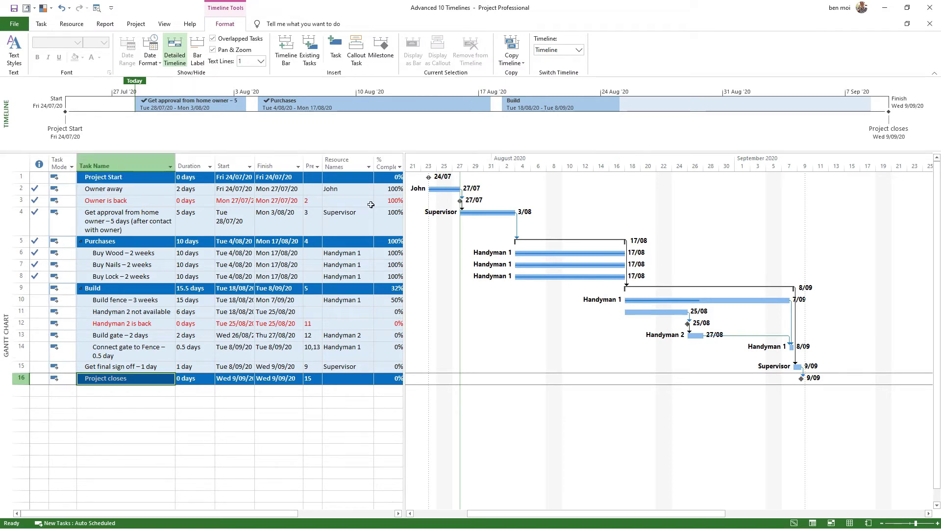
left_click(152, 253)
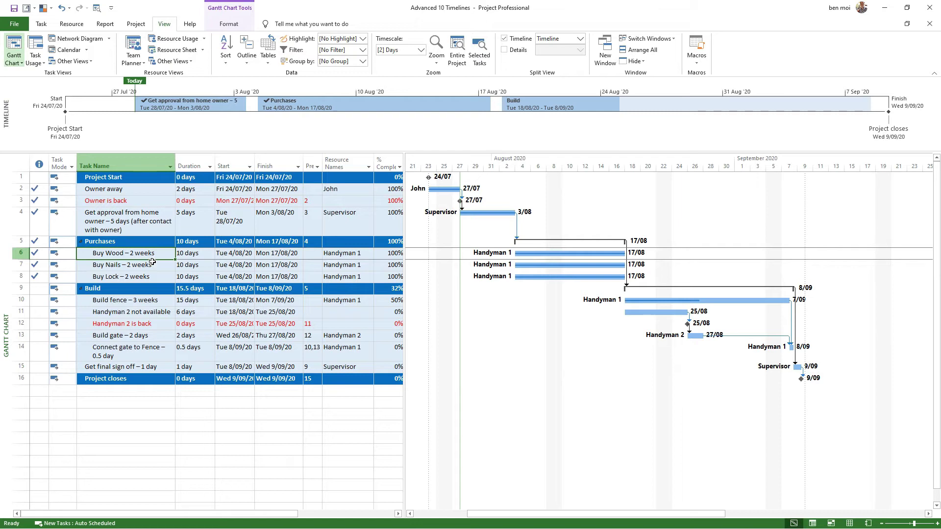
left_click_drag(153, 260, 282, 122)
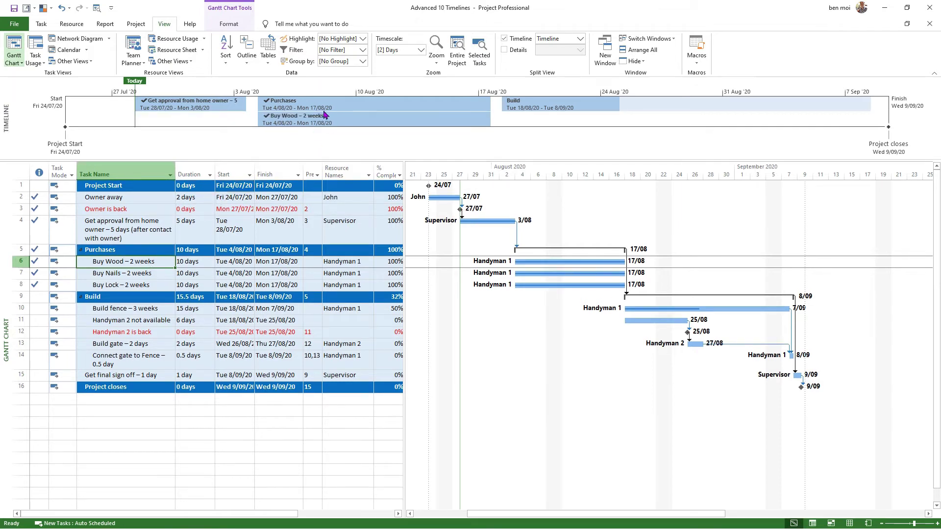
left_click(155, 313)
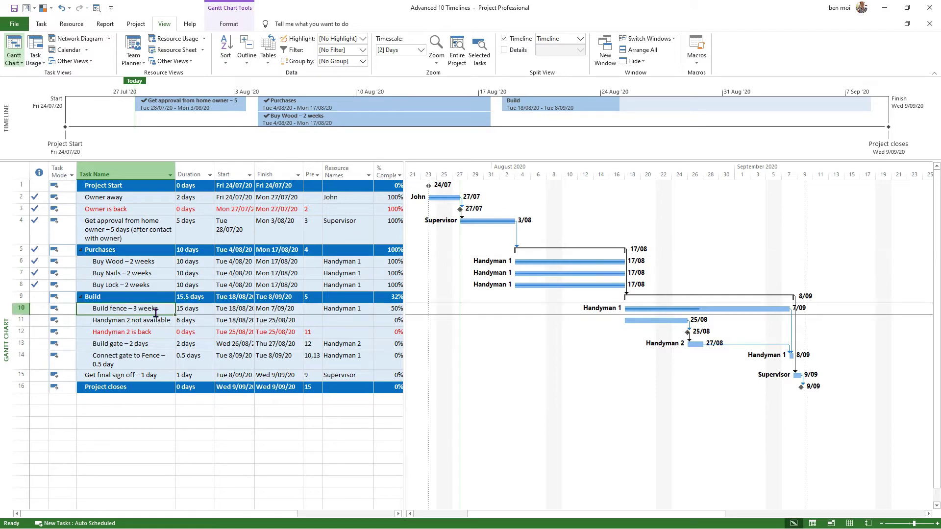
left_click_drag(157, 316, 521, 124)
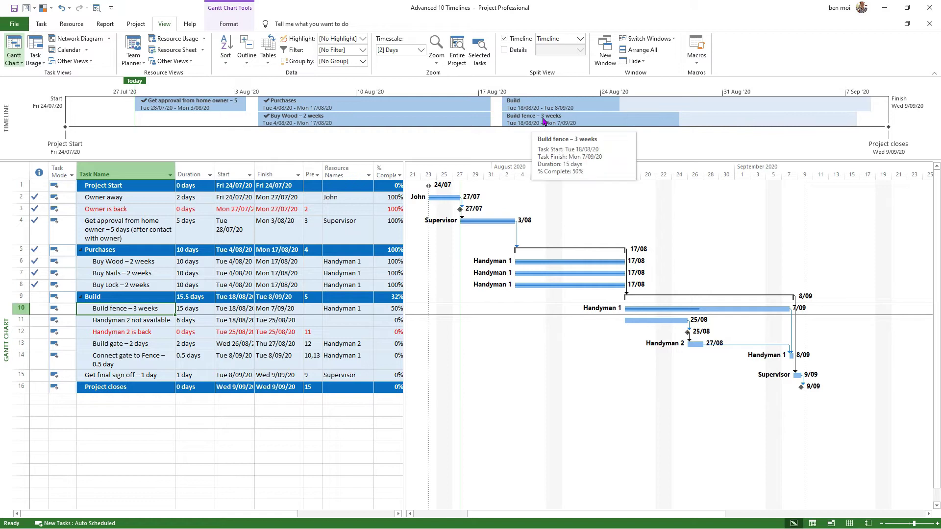
left_click(133, 343)
left_click_drag(134, 351, 652, 145)
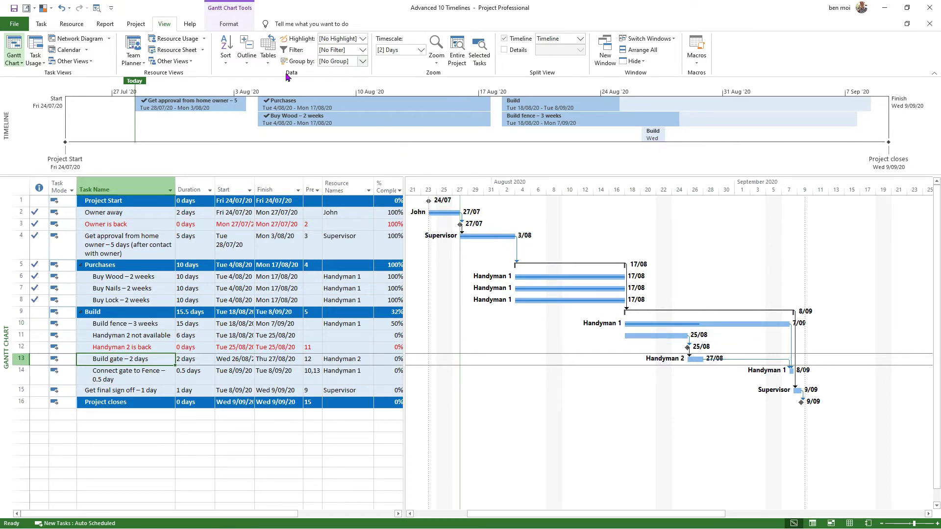
left_click(233, 131)
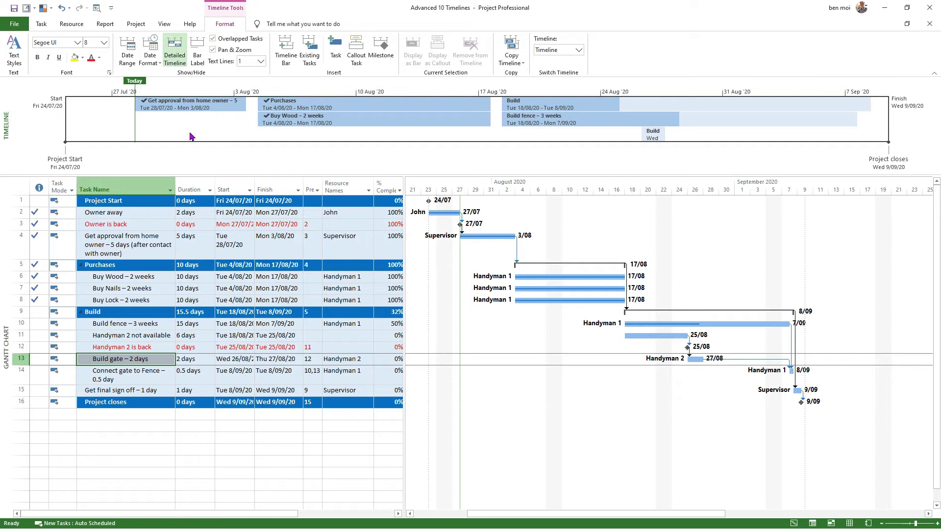
Step: Set the timeline Text Lines to 3 so long task names show in full
left_click(261, 61)
left_click(250, 100)
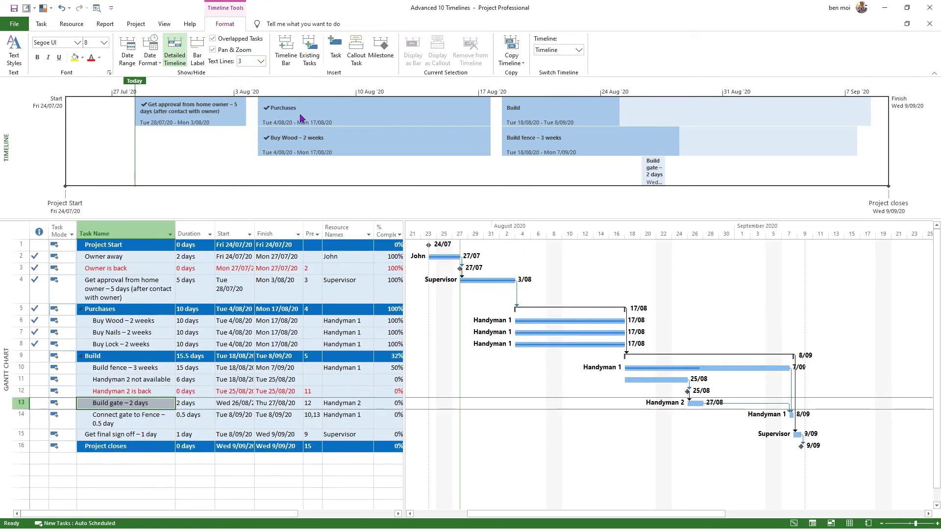
mouse_move(181, 111)
Step: Give the Purchases timeline bar an orange background colour
left_click(323, 115)
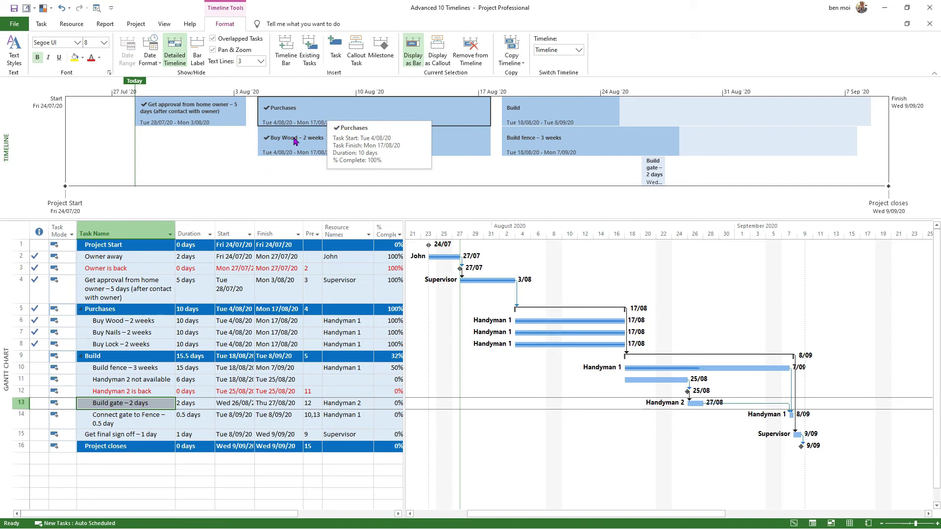
left_click(83, 58)
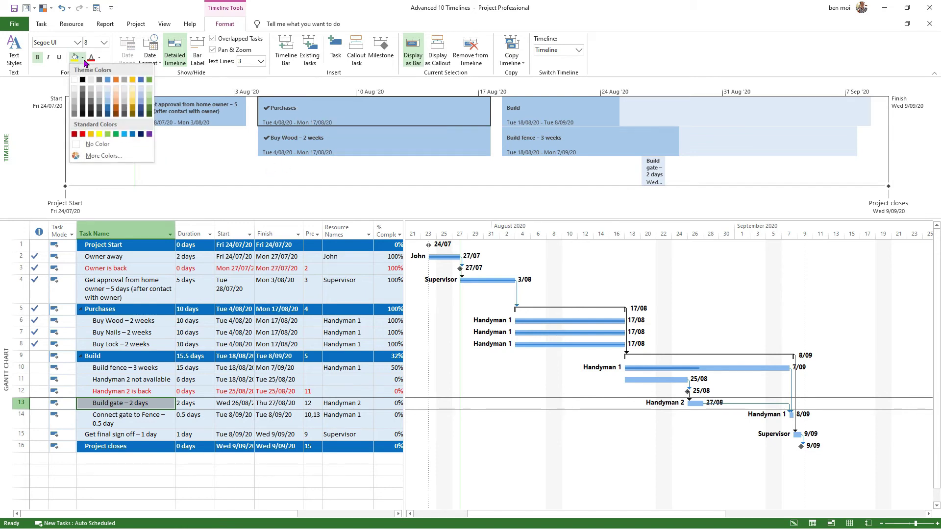
left_click(116, 104)
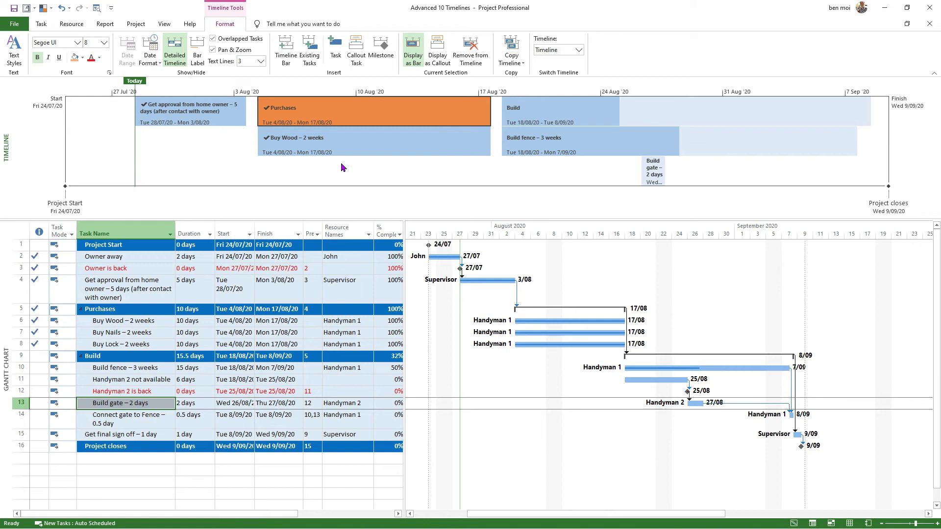
left_click(228, 188)
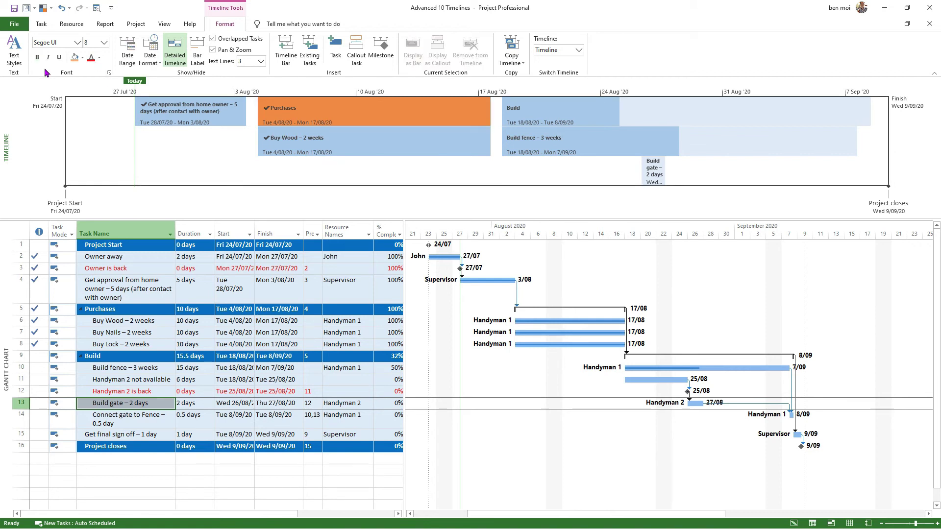
Step: Switch the timeline Date Format to '28 January 2009 12:33 PM'
left_click(160, 66)
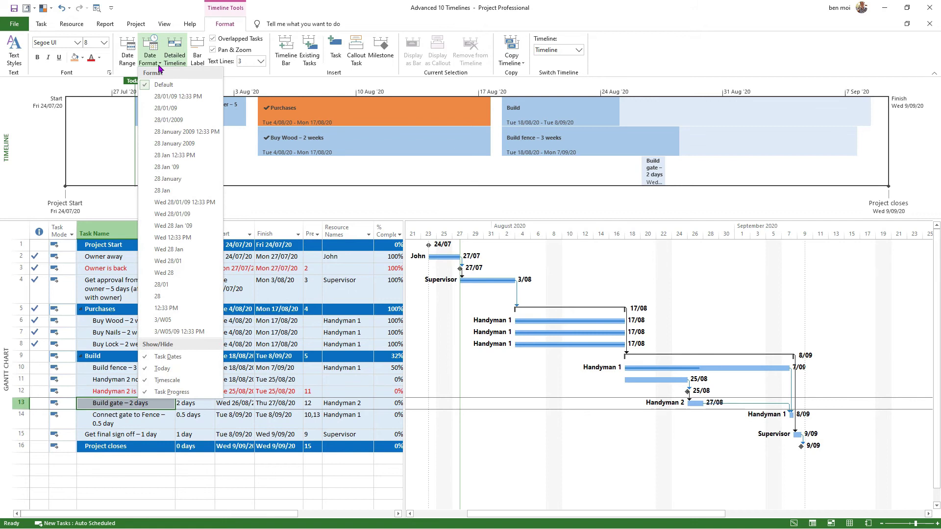
left_click(176, 131)
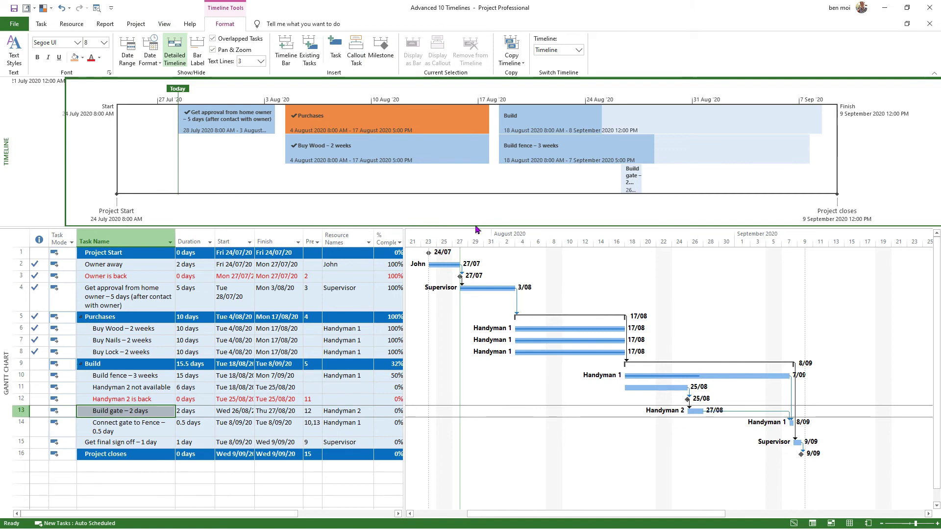
Step: Preview the timeline printout on one landscape page, then go back to the project
key("ctrl+p")
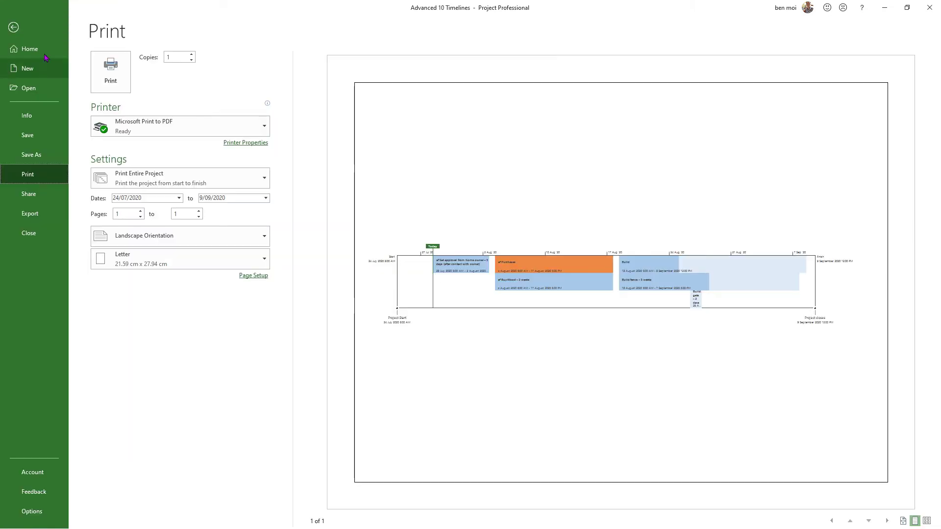
left_click(13, 27)
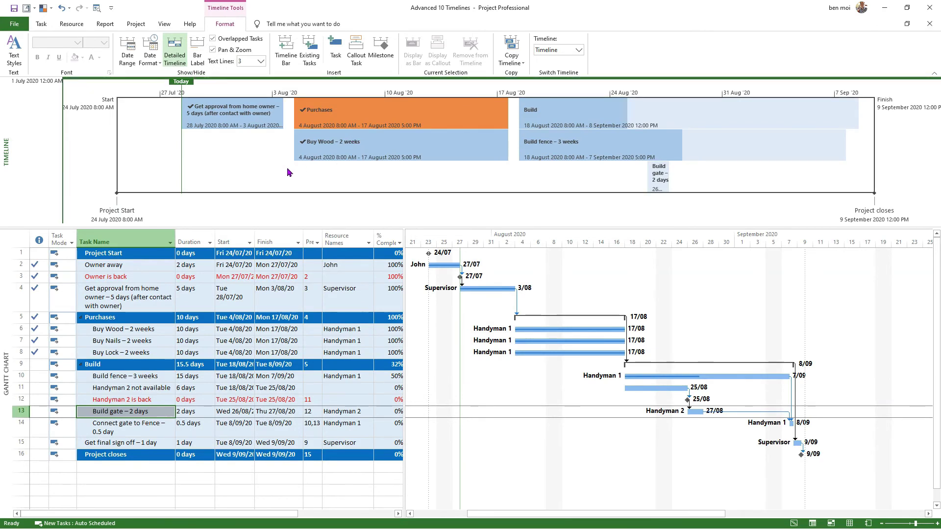
left_click(19, 25)
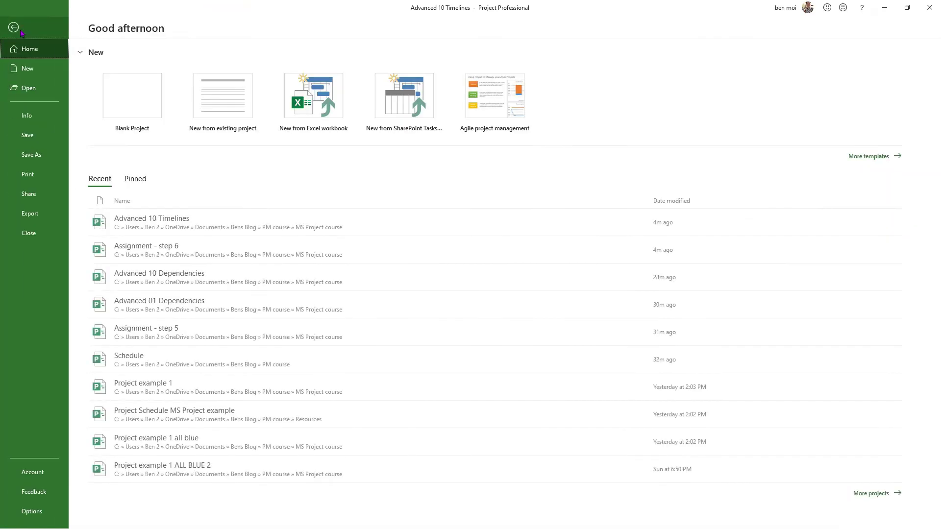
left_click(38, 179)
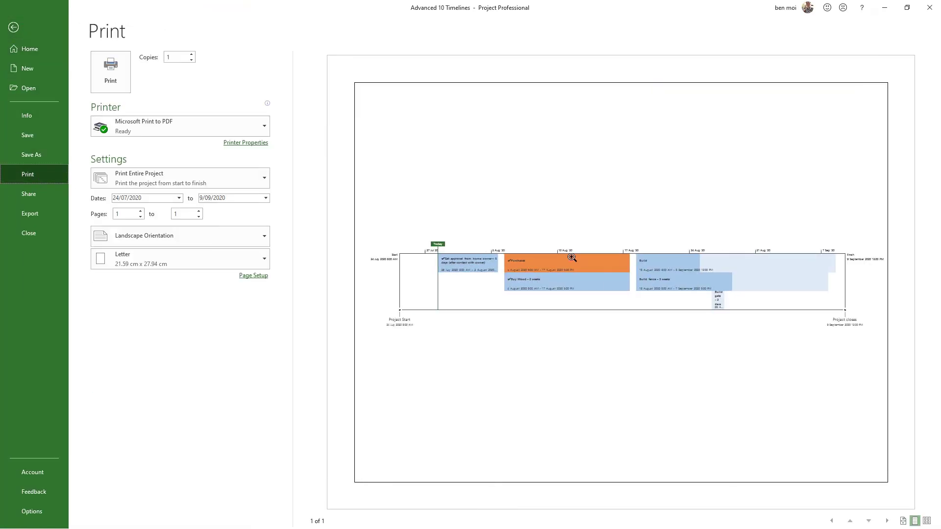
left_click(13, 28)
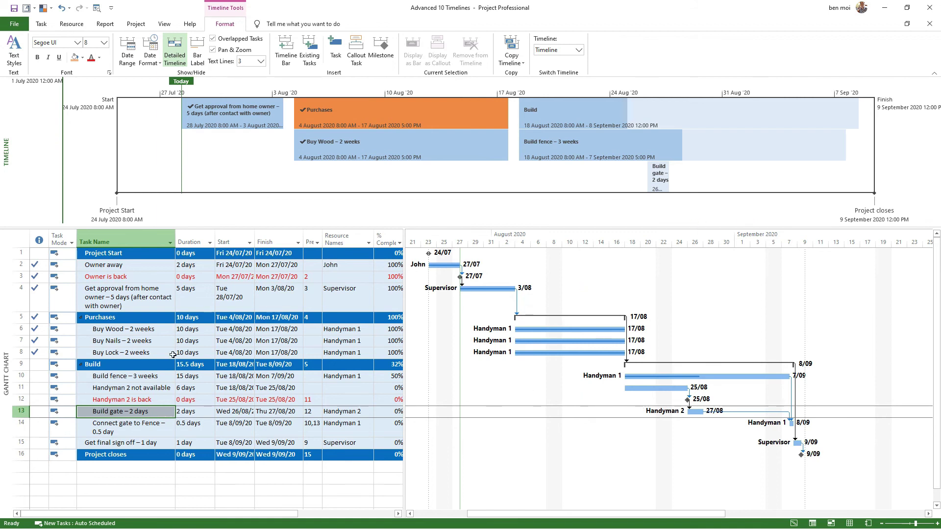
Step: Preview the Gantt chart printout spanning 2 landscape pages, then return to the project
left_click(16, 24)
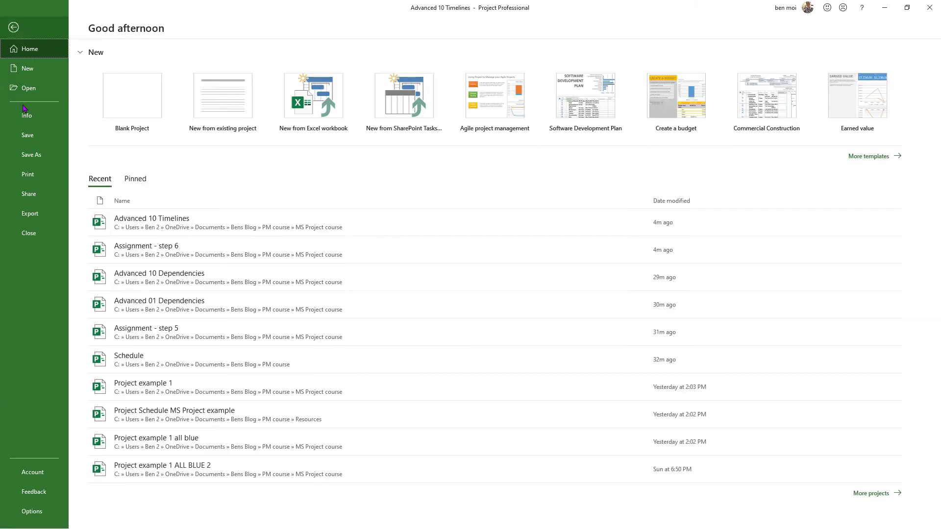
left_click(29, 177)
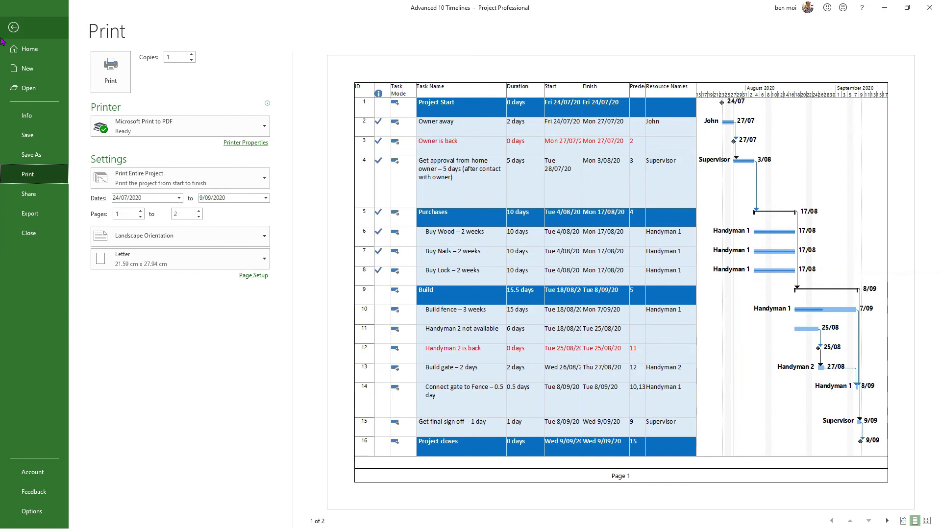
left_click(14, 29)
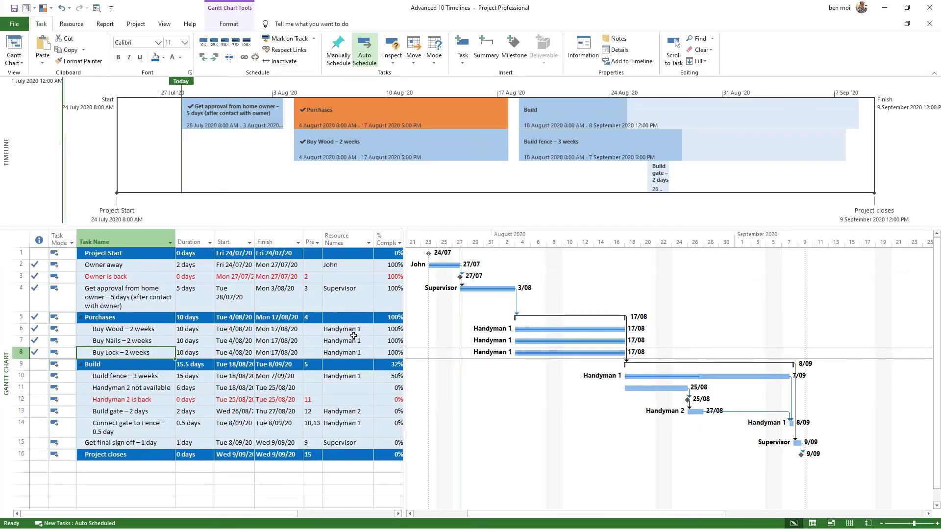